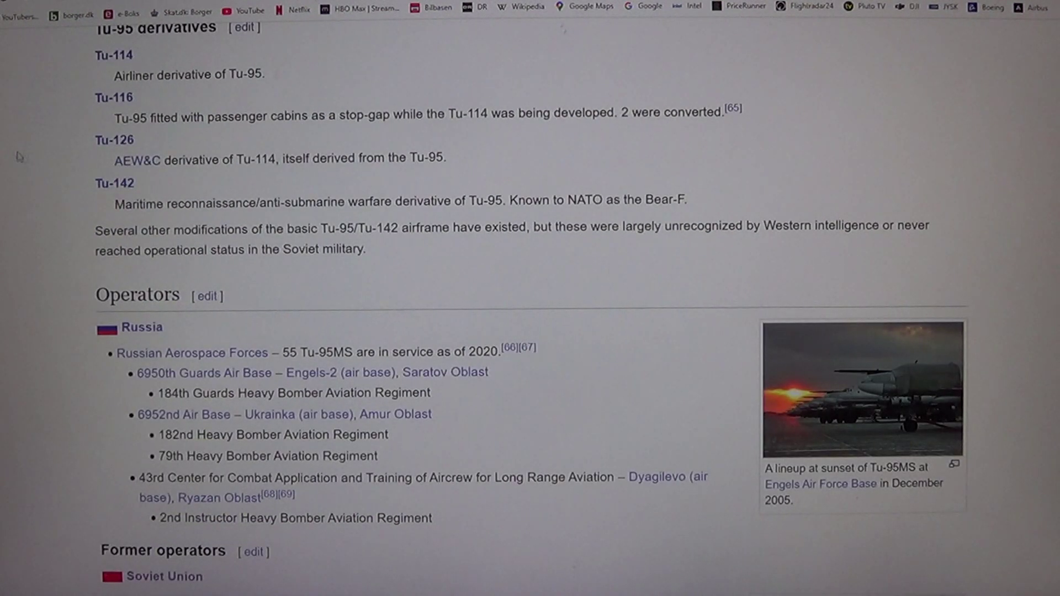
# Step: View the Tu-95MS lineup photo, then open Engels Air Force Base in a background tab
pyautogui.click(898, 402)
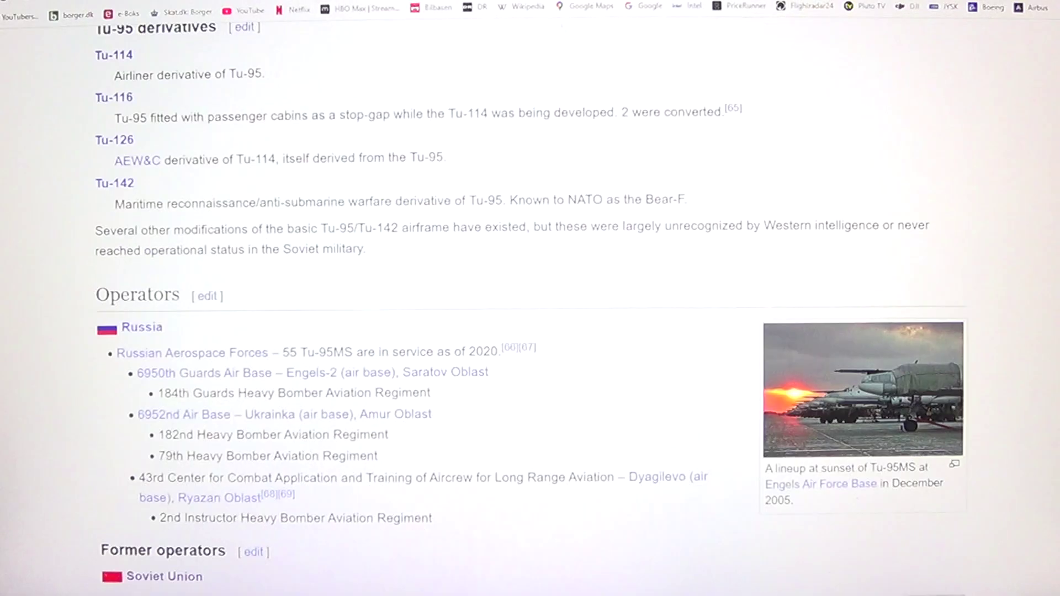
pyautogui.click(1054, 72)
pyautogui.moveTo(820, 485)
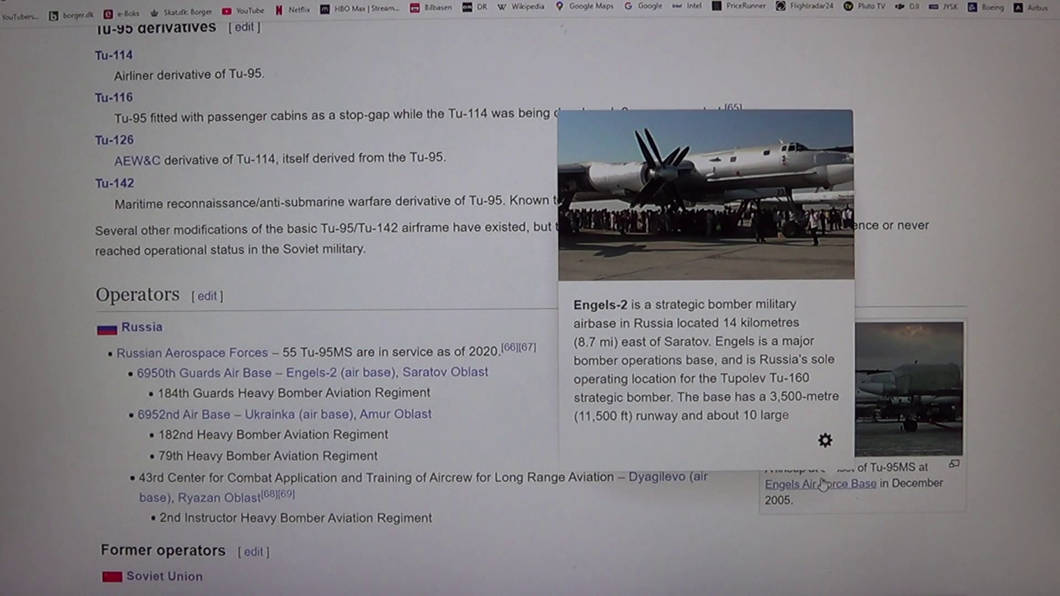
pyautogui.rightClick(820, 486)
pyautogui.click(857, 497)
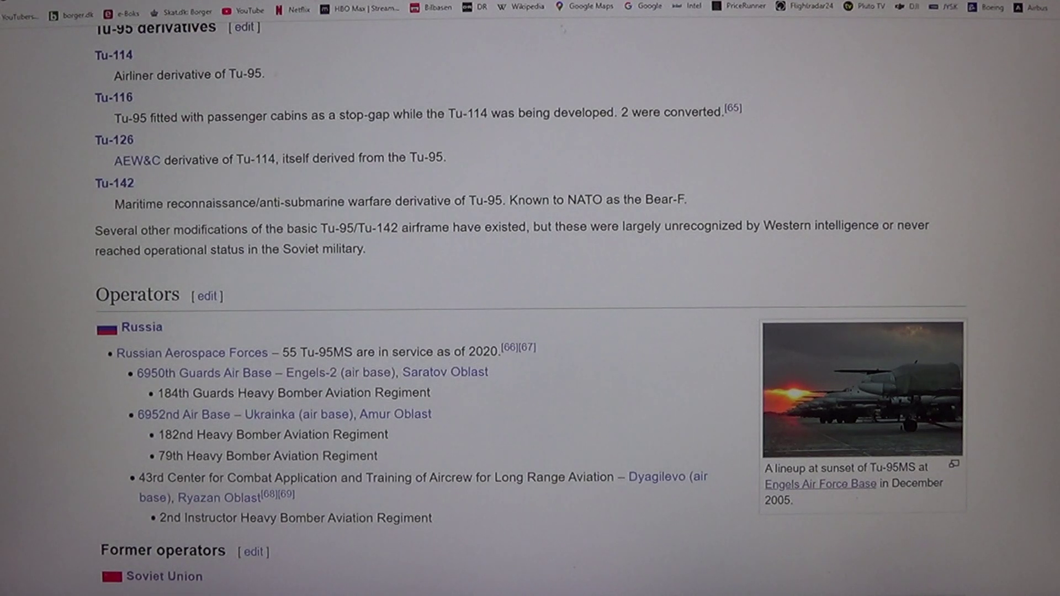
pyautogui.scroll(-2, 530, 332)
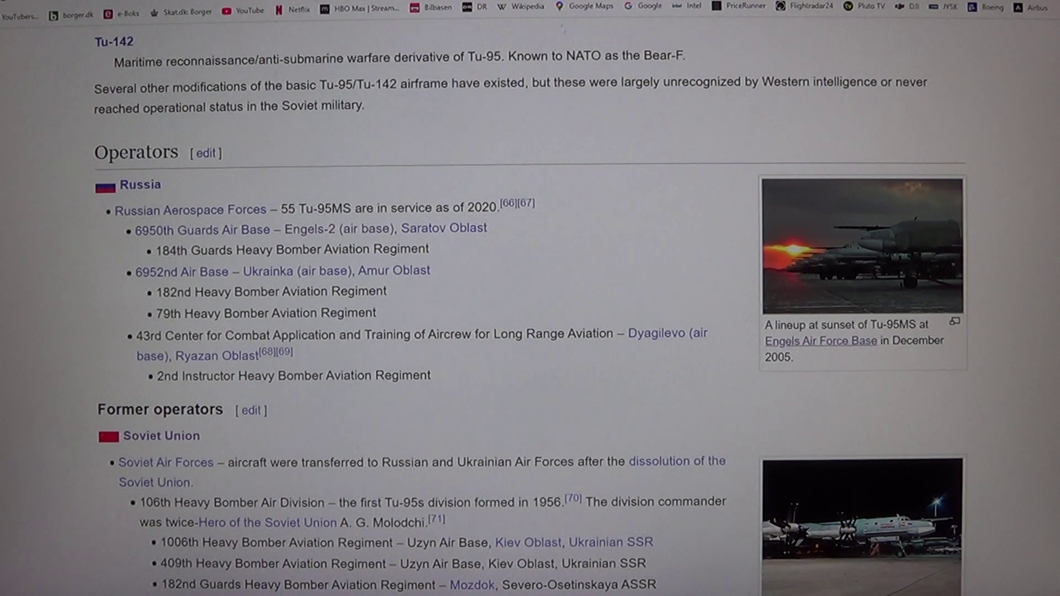
pyautogui.scroll(2, 531, 332)
pyautogui.scroll(-2, 530, 332)
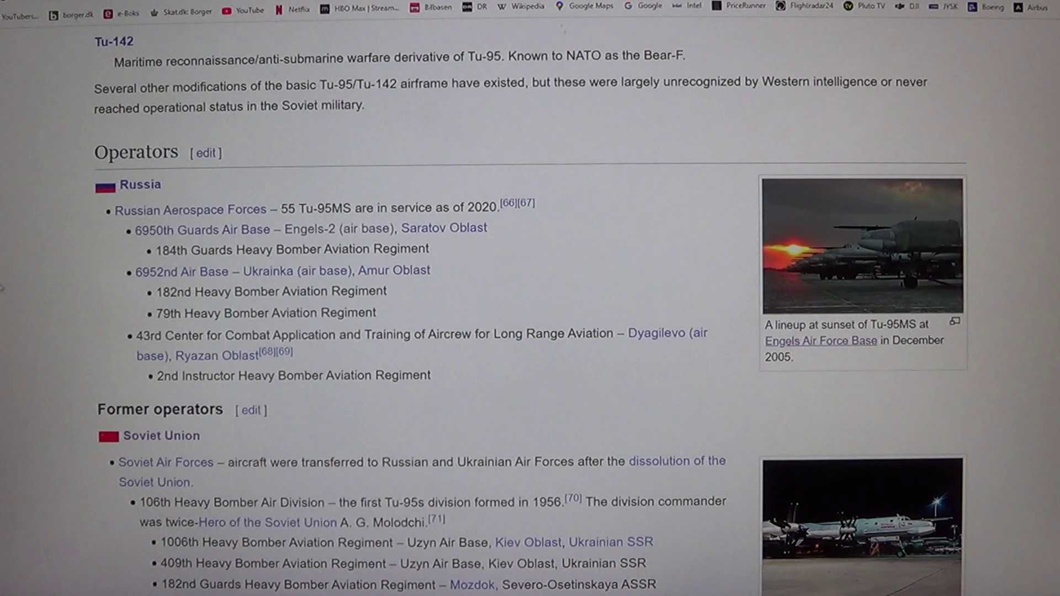
# Step: Open the Ukrainka (air base) article from the Operators list in a background tab
pyautogui.moveTo(296, 271)
pyautogui.rightClick(313, 276)
pyautogui.click(338, 284)
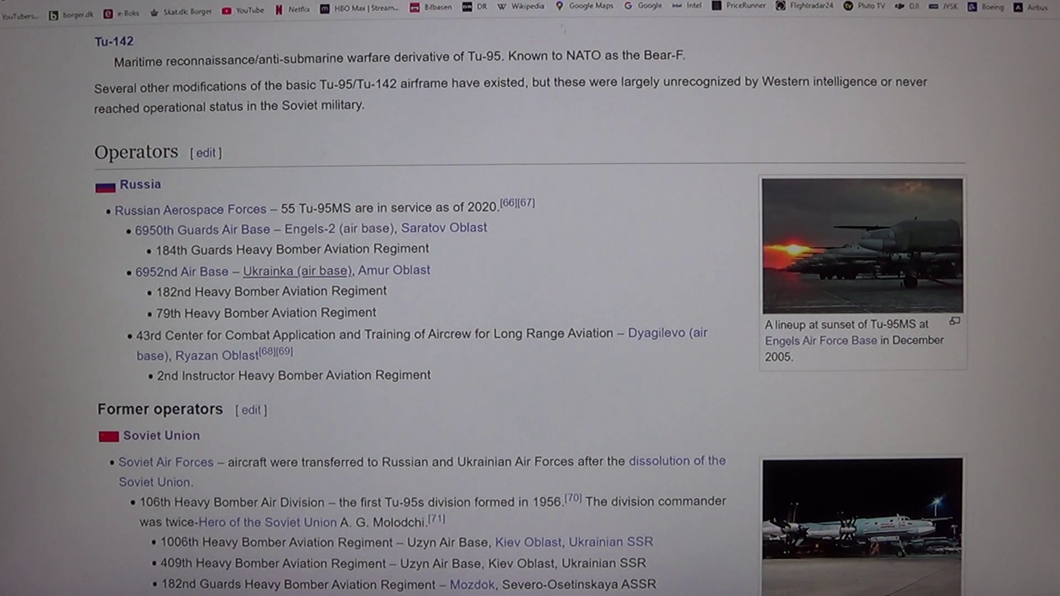
pyautogui.scroll(-2, 530, 332)
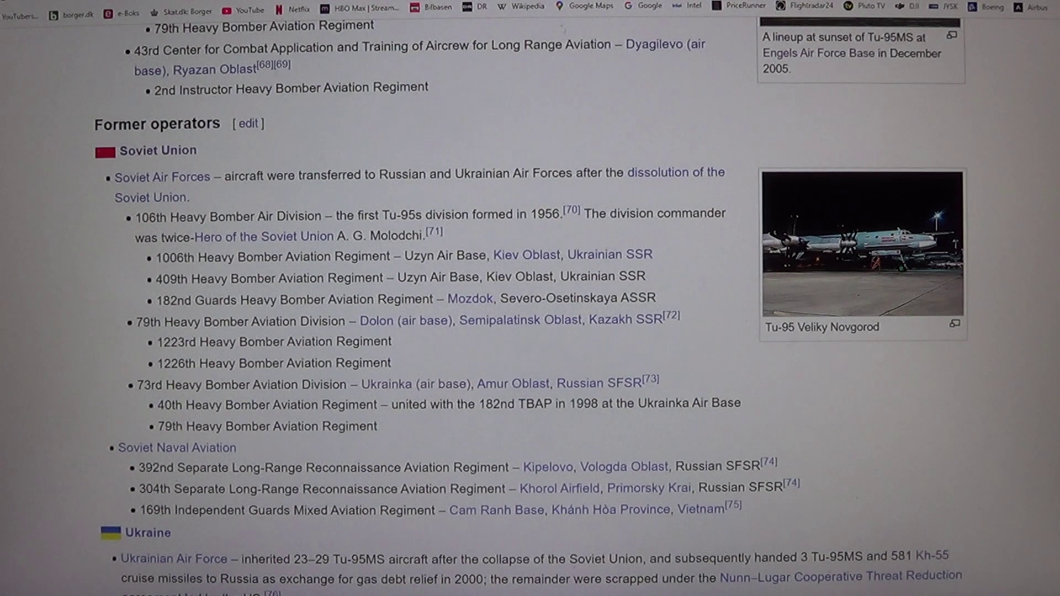
pyautogui.click(880, 258)
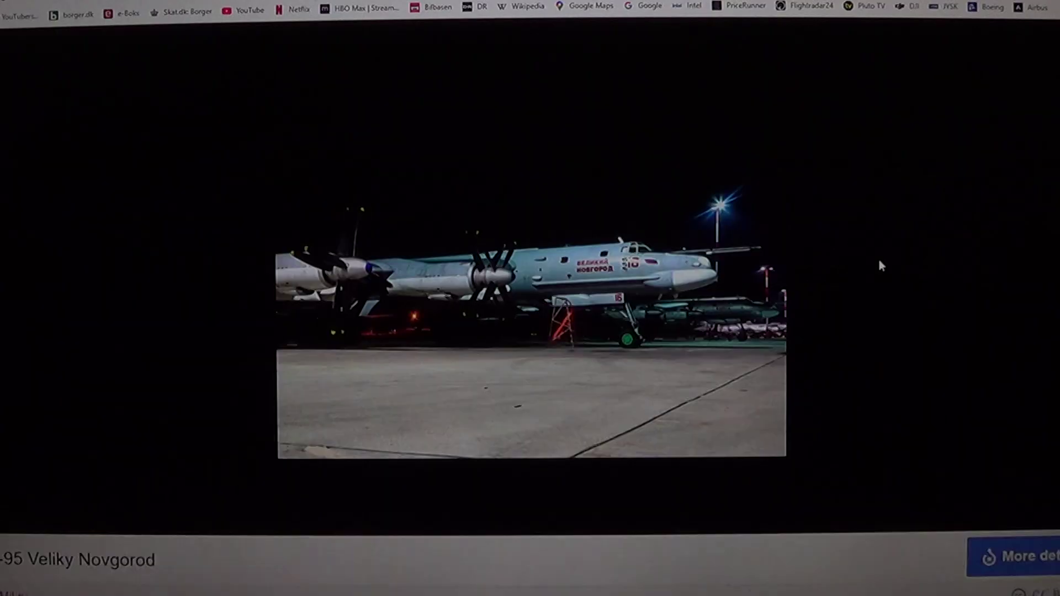
pyautogui.press('Escape')
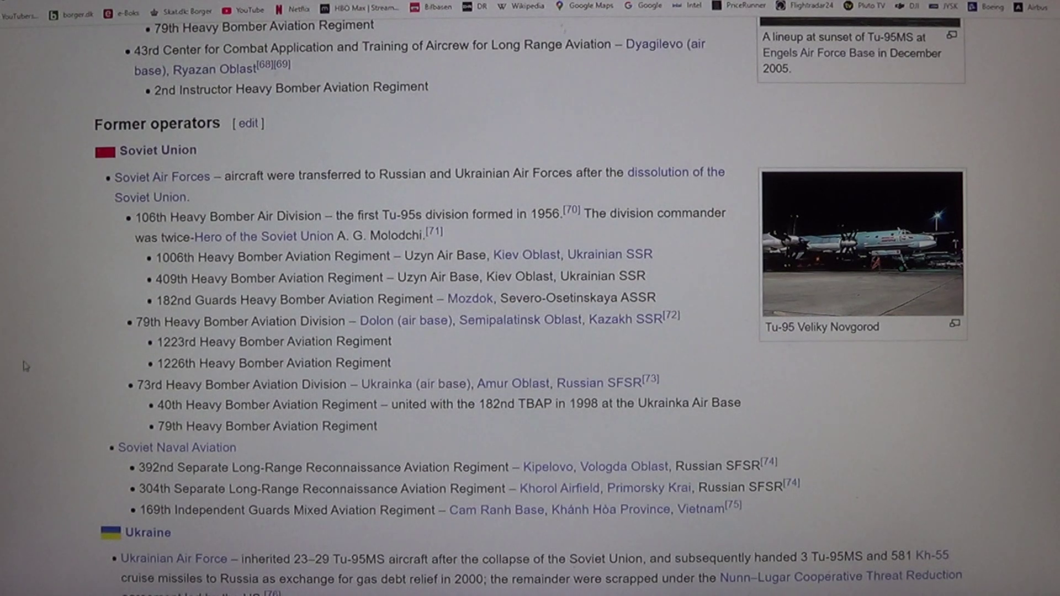
pyautogui.scroll(-2, 25, 367)
pyautogui.scroll(-2, 24, 366)
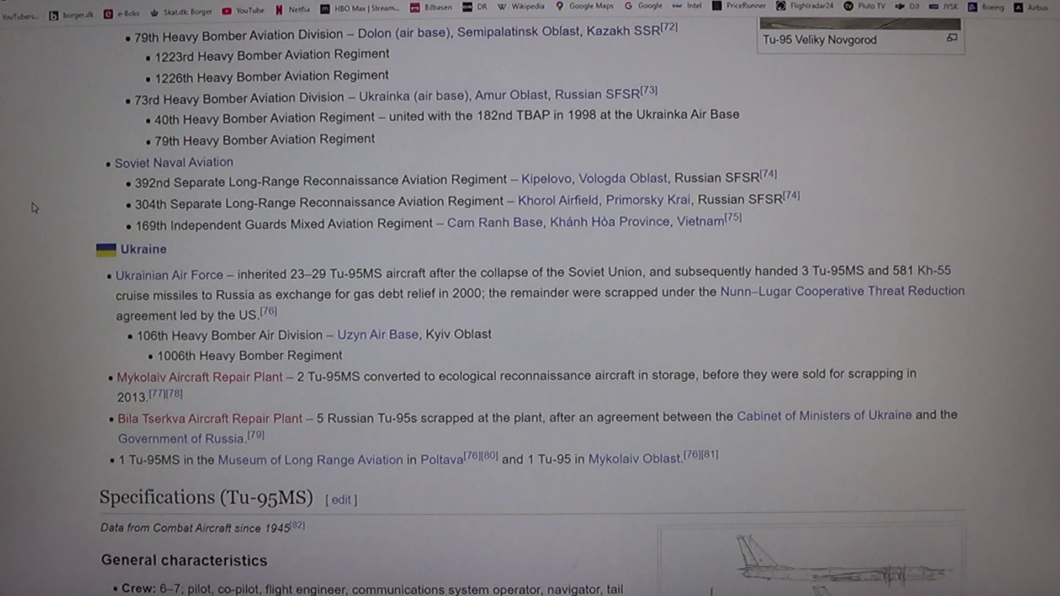
pyautogui.scroll(-2, 33, 208)
pyautogui.scroll(-1, 33, 207)
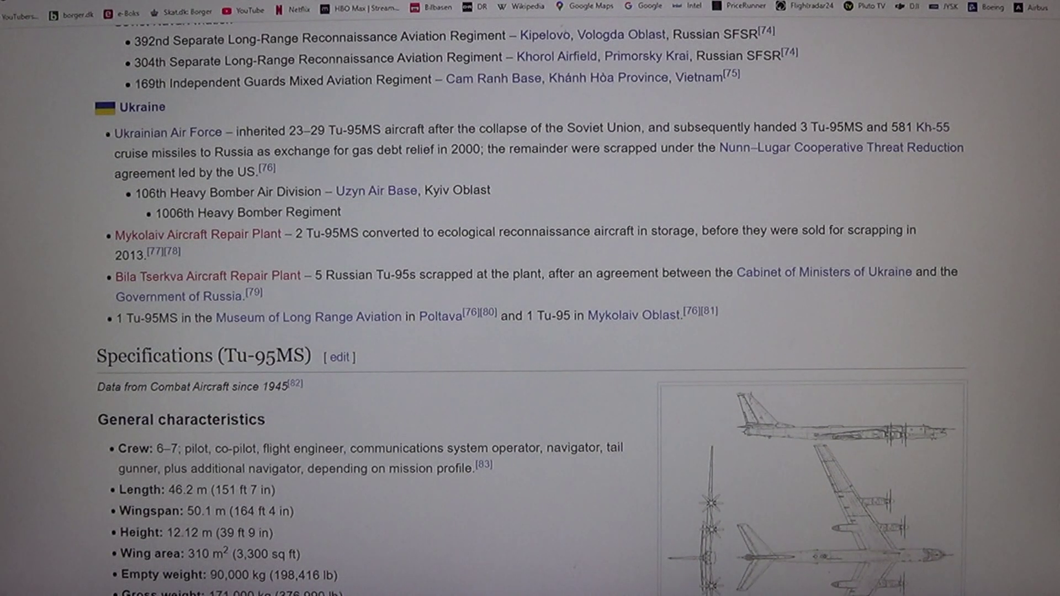
pyautogui.scroll(-2, 531, 332)
pyautogui.scroll(-2, 530, 331)
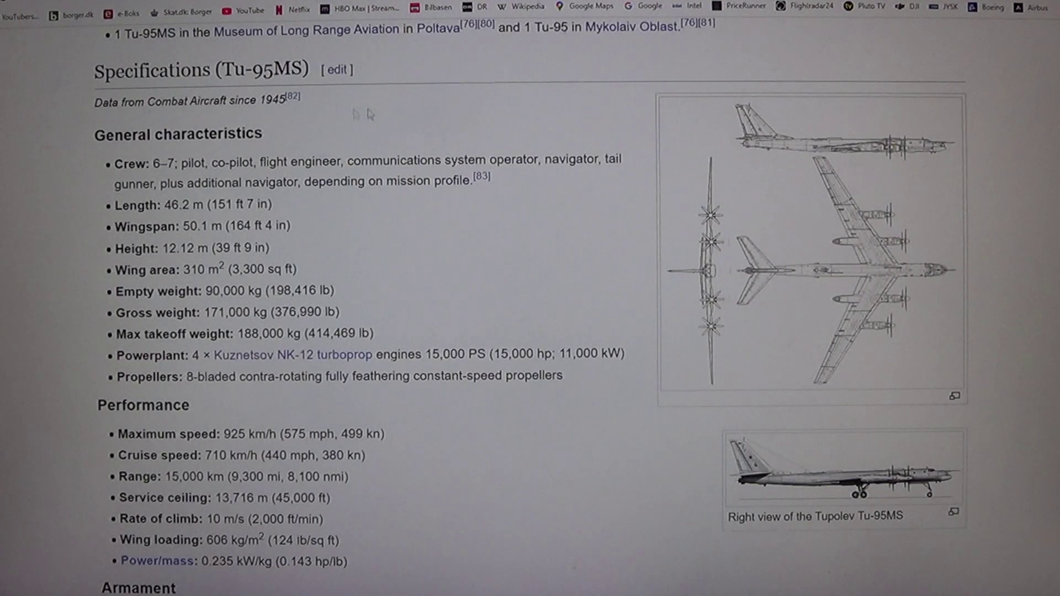
pyautogui.click(845, 199)
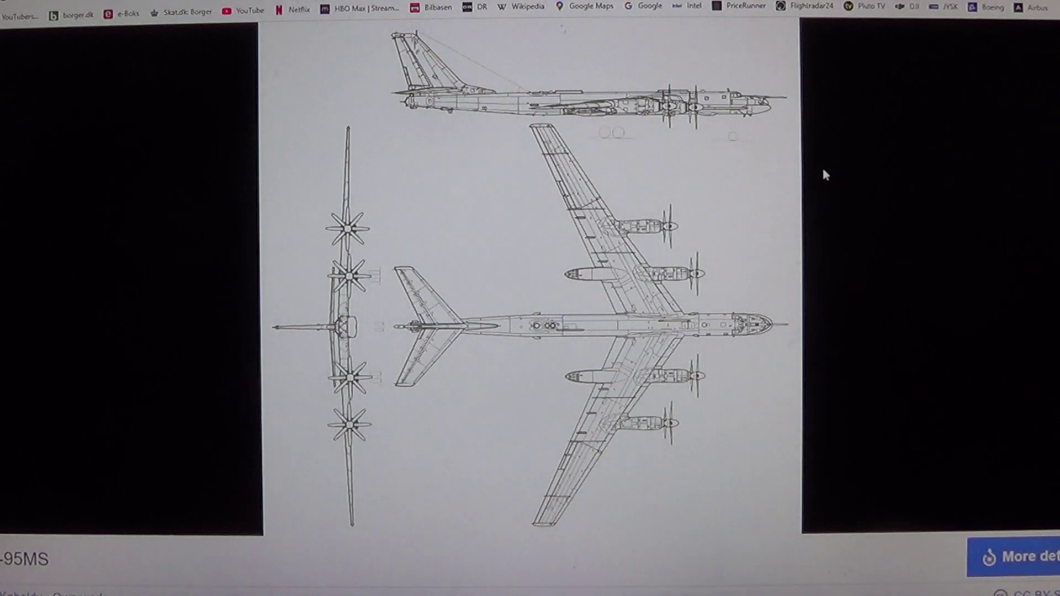
pyautogui.press('Escape')
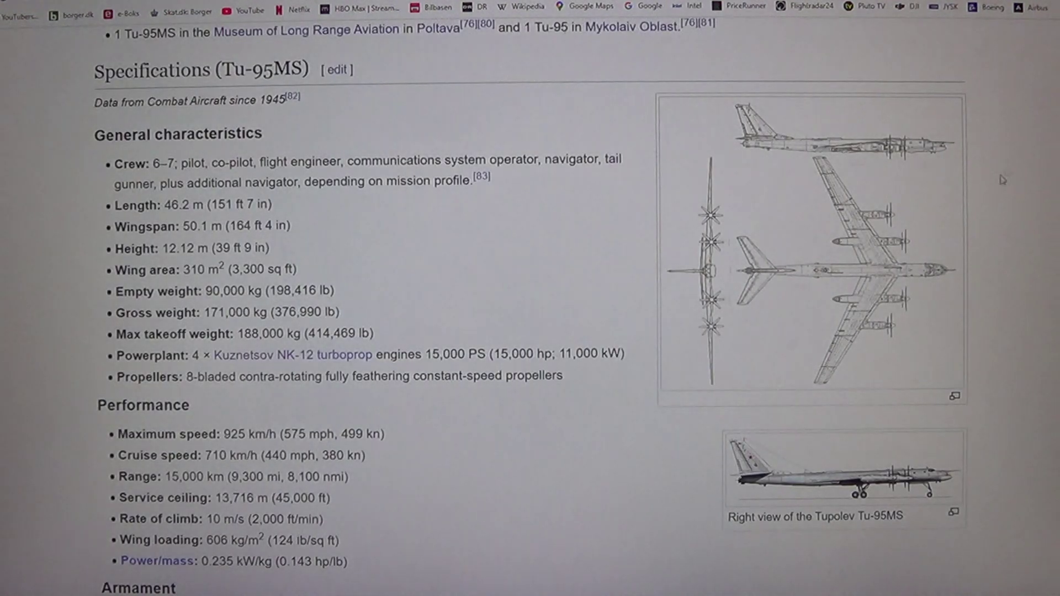
pyautogui.click(818, 474)
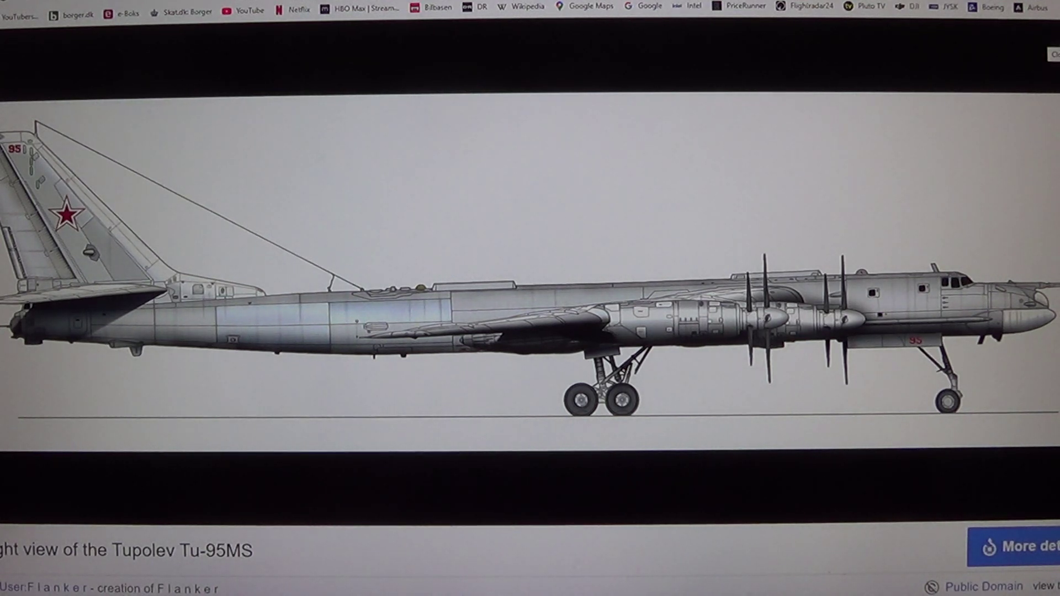
pyautogui.press('Escape')
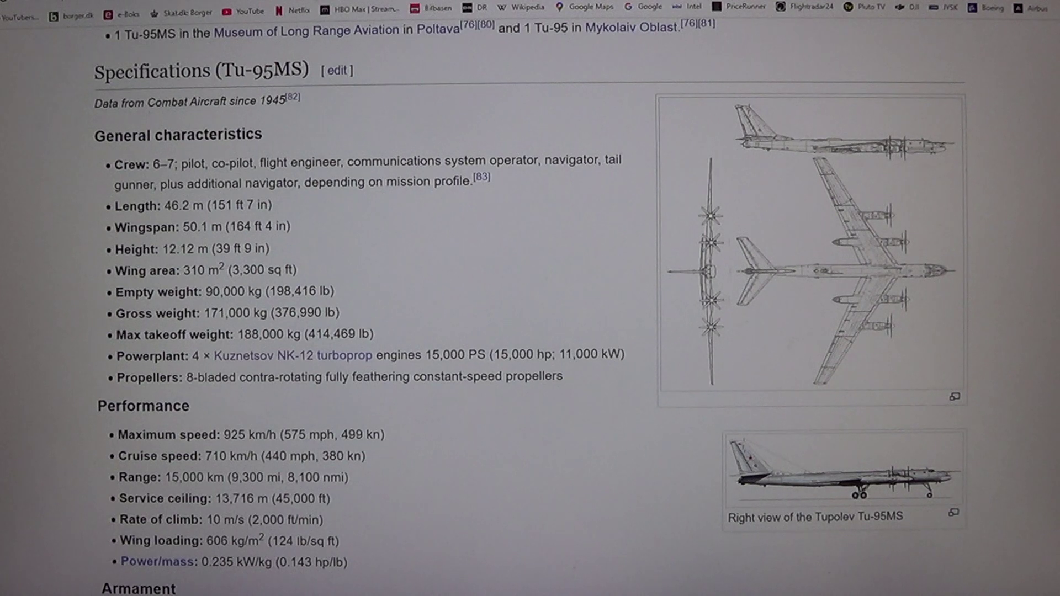
pyautogui.scroll(-2, 5, 235)
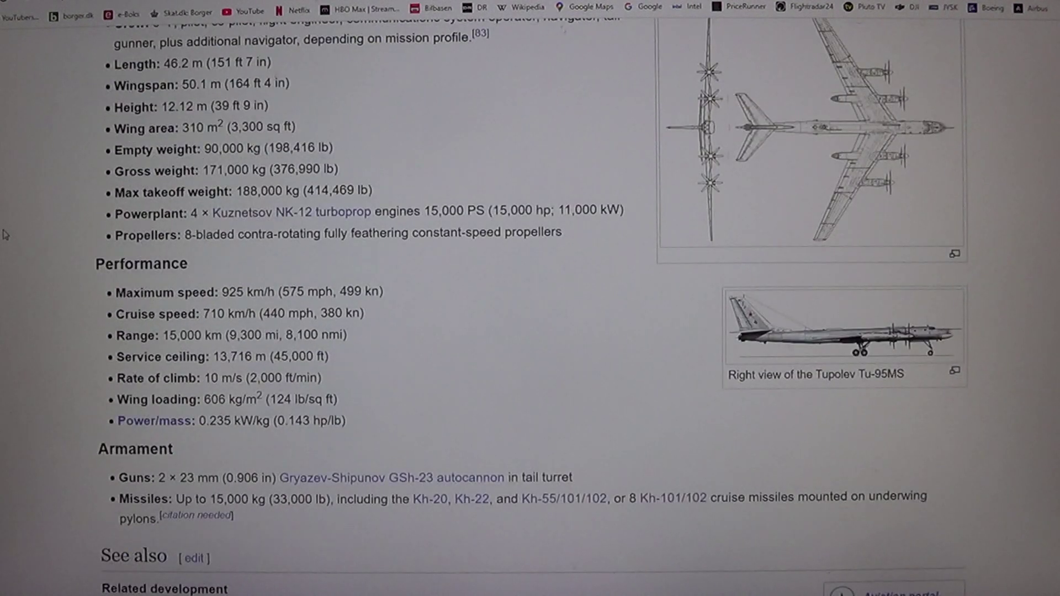
pyautogui.scroll(-2, 5, 236)
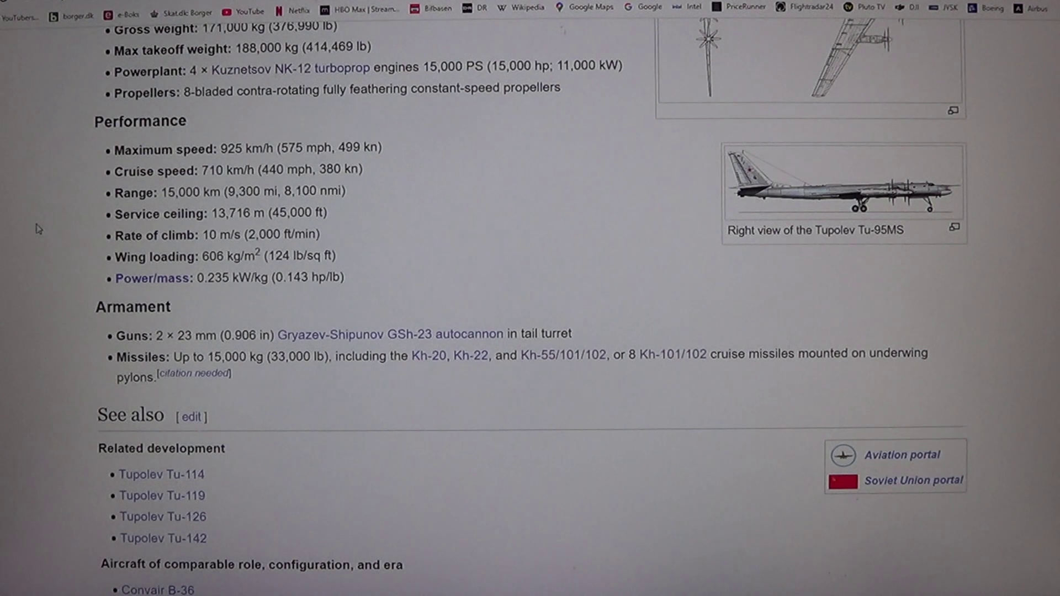
pyautogui.scroll(-2, 37, 229)
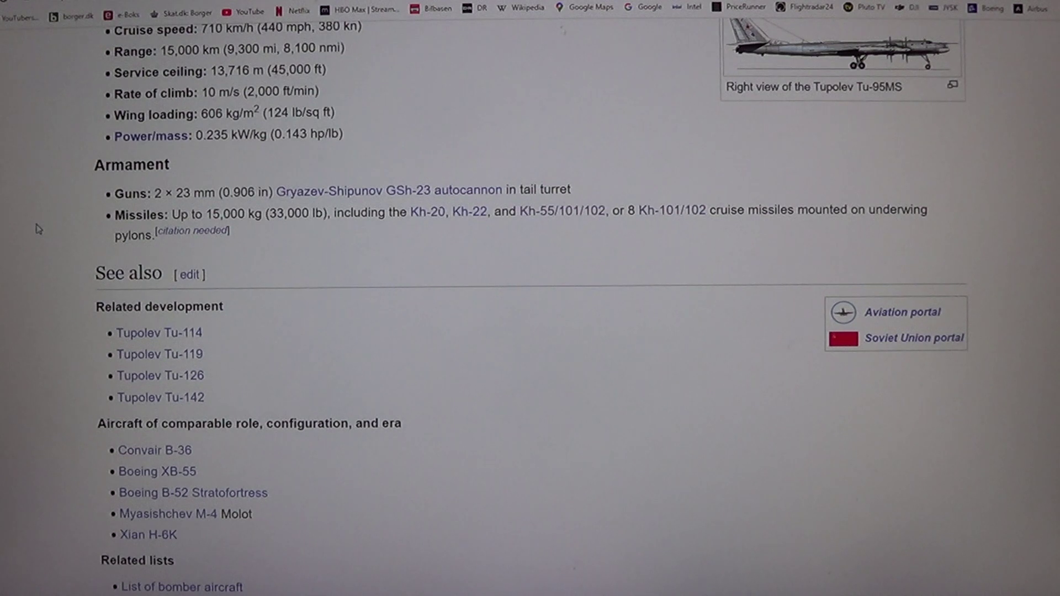
pyautogui.scroll(-1, 38, 229)
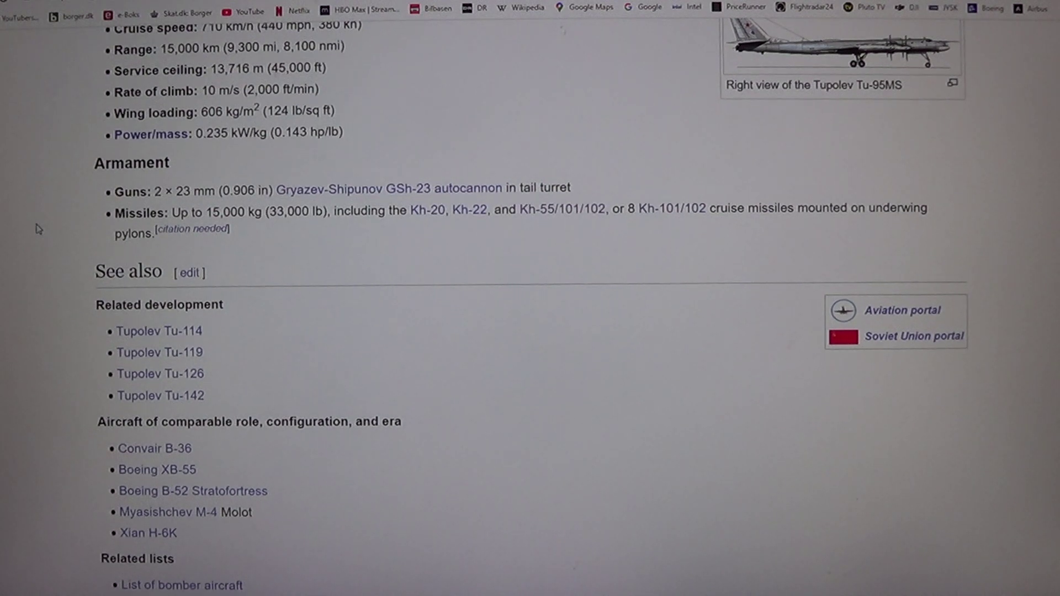
pyautogui.scroll(-2, 37, 229)
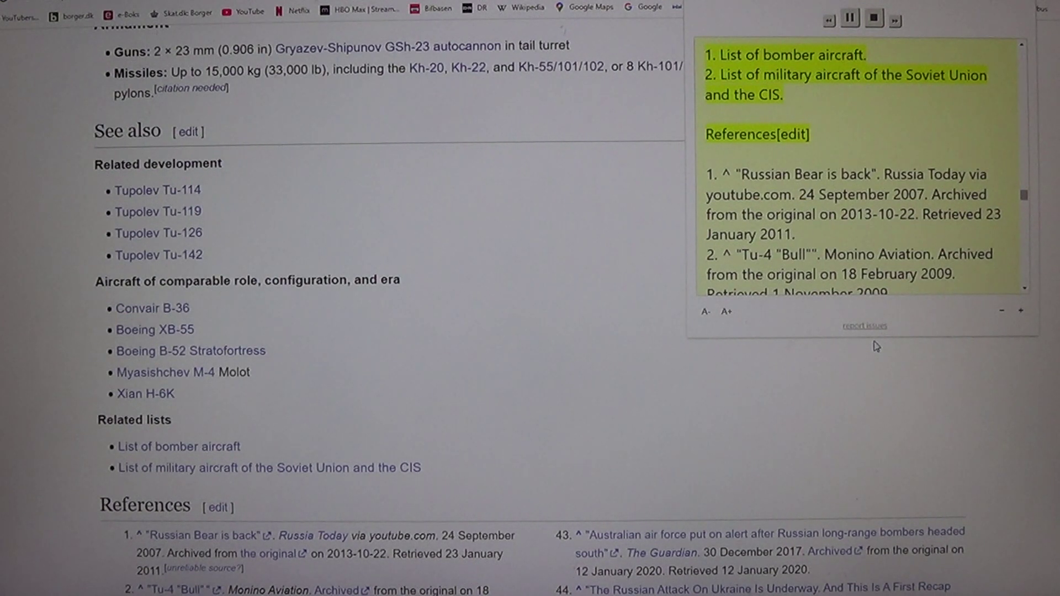
# Step: Stop the read-aloud playback of the Tu-95 article and close its text panel
pyautogui.click(874, 18)
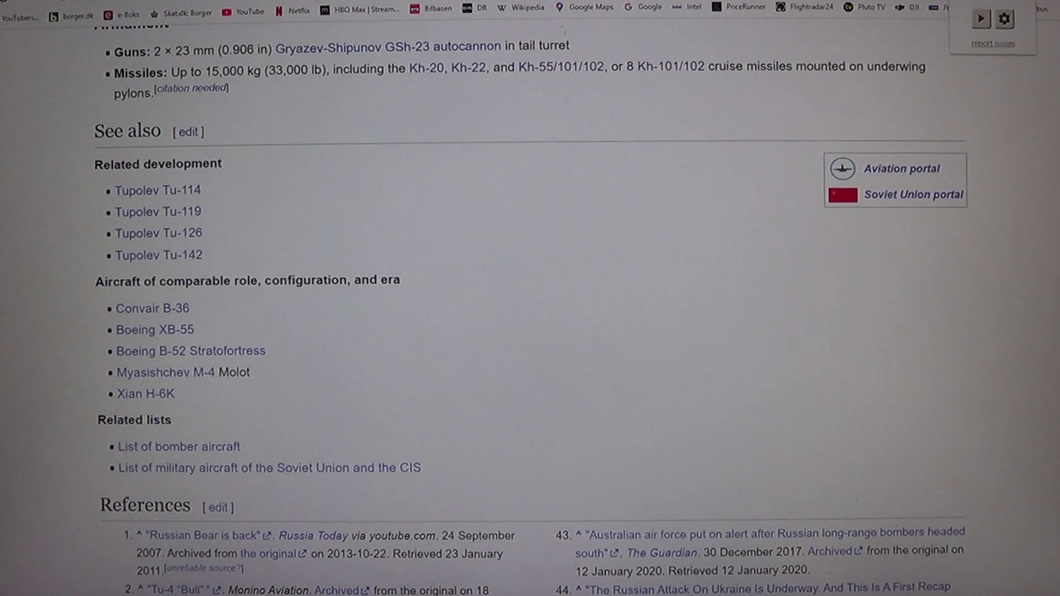
pyautogui.scroll(15, 957, 273)
pyautogui.scroll(8, 957, 273)
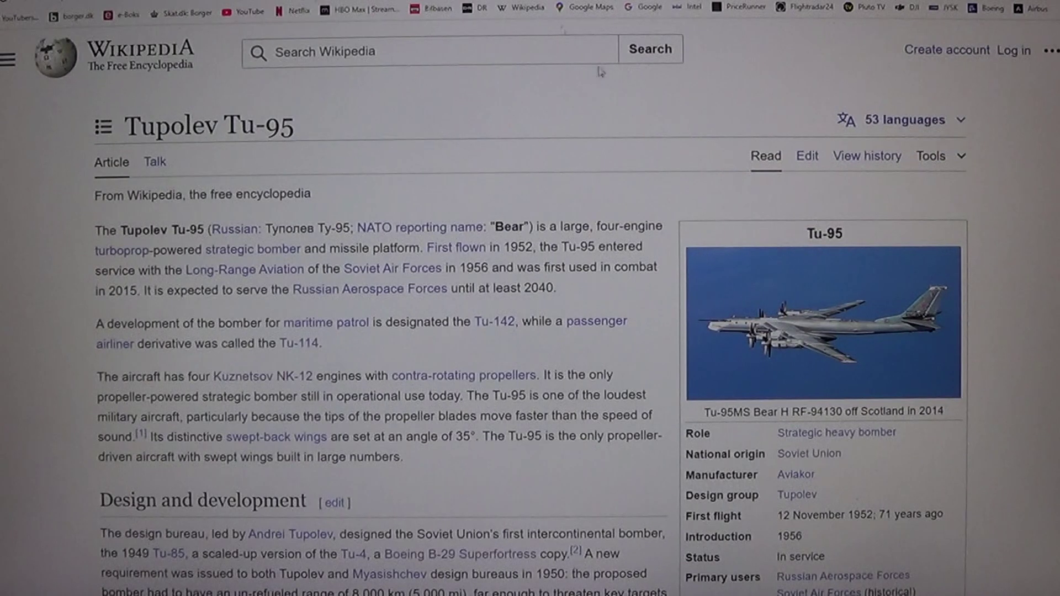